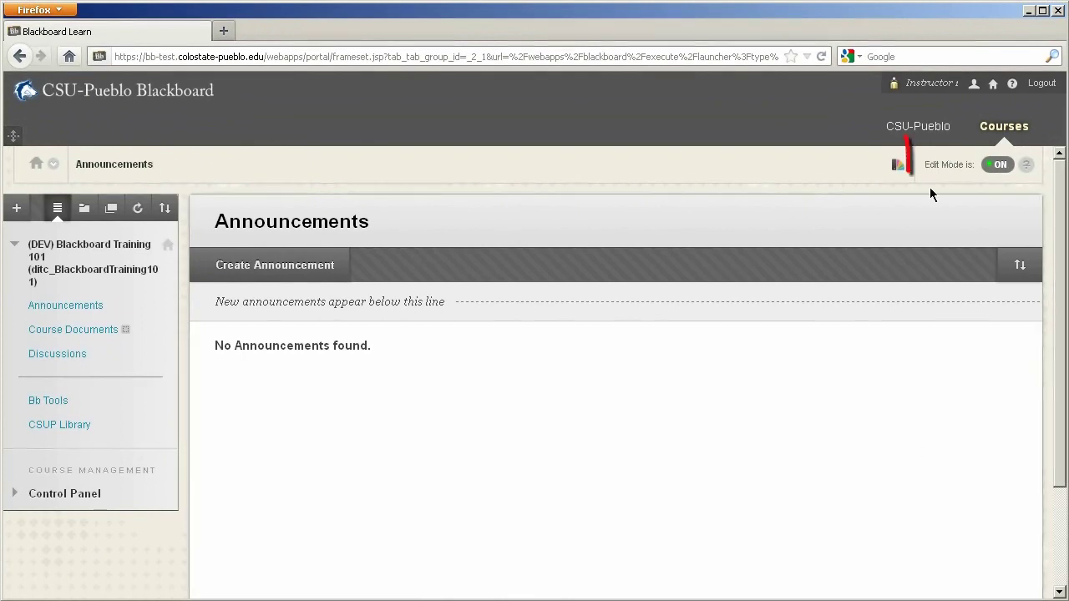
# Step: View the course's Announcements page with Edit Mode off, and turn Edit Mode back on
pyautogui.click(997, 164)
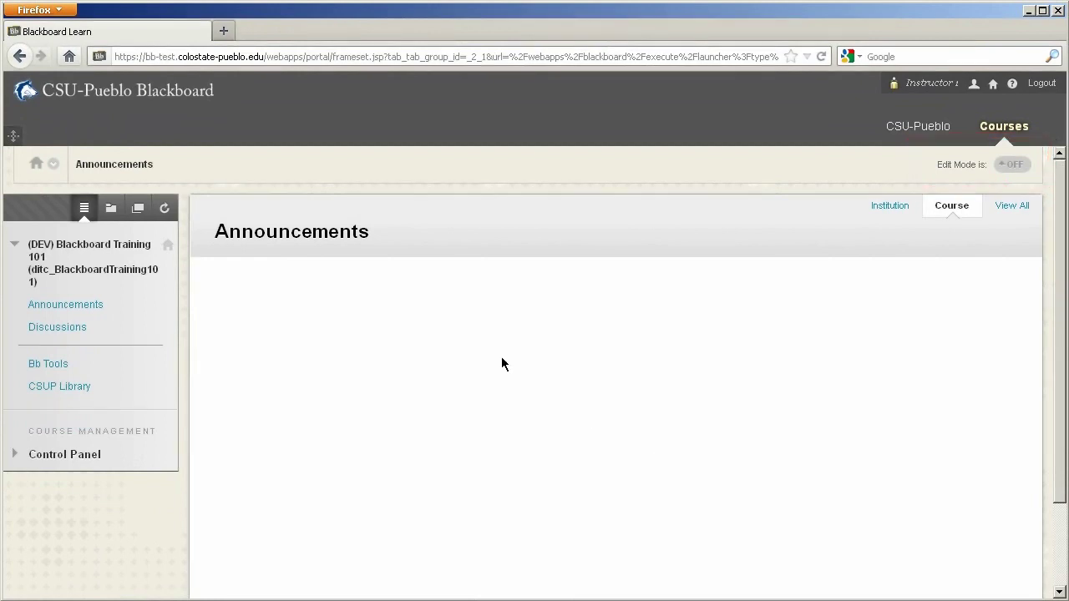
pyautogui.click(44, 305)
pyautogui.click(1014, 167)
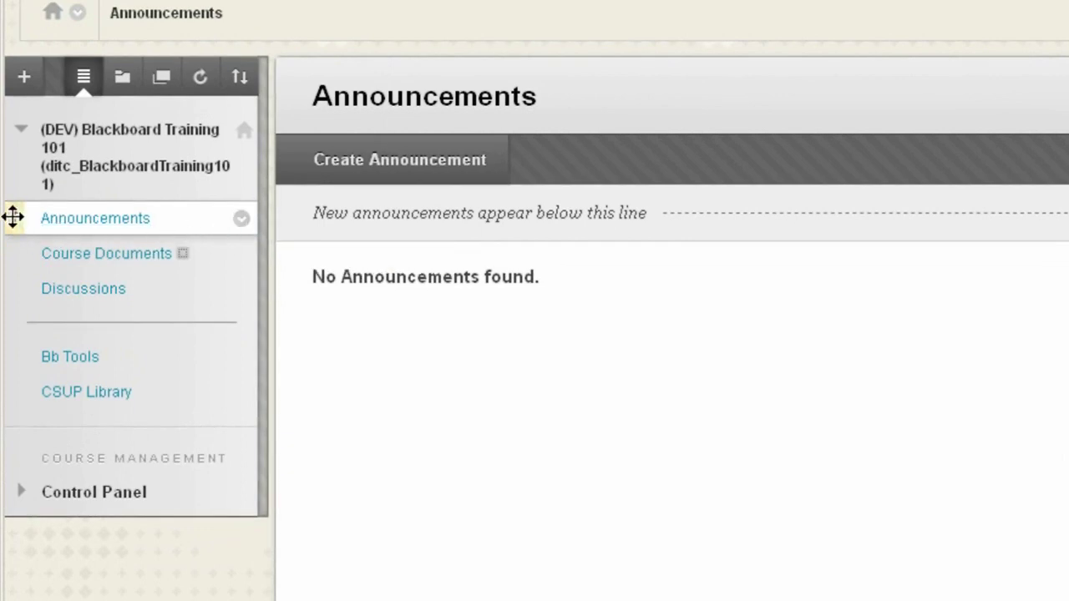
# Step: Try moving Announcements below Course Documents in the course menu, and return it to the top of the list
pyautogui.moveTo(12, 218); pyautogui.dragTo(16, 243)
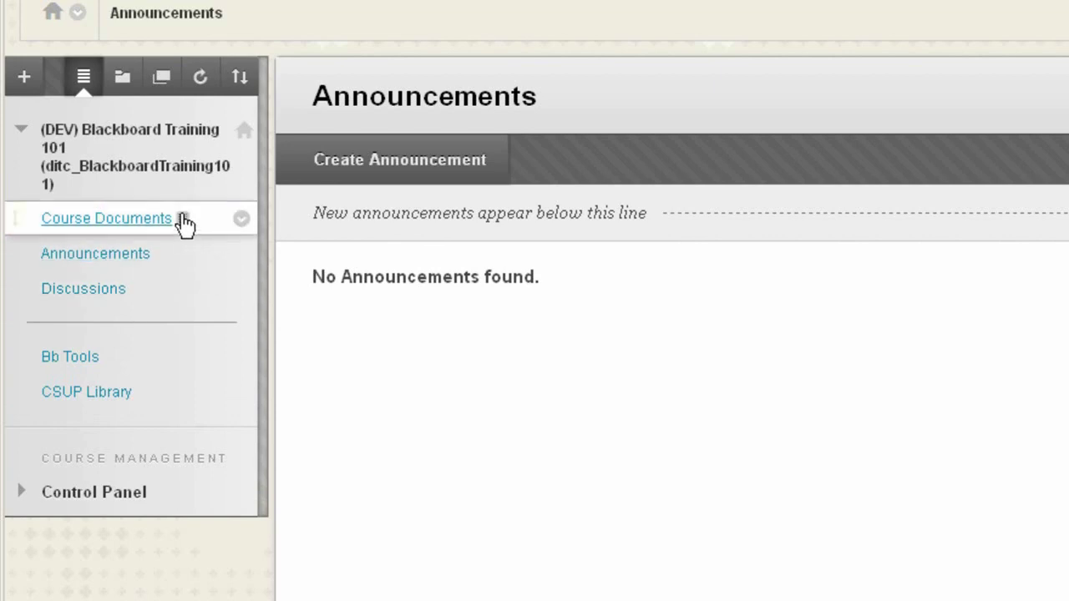
pyautogui.moveTo(184, 223)
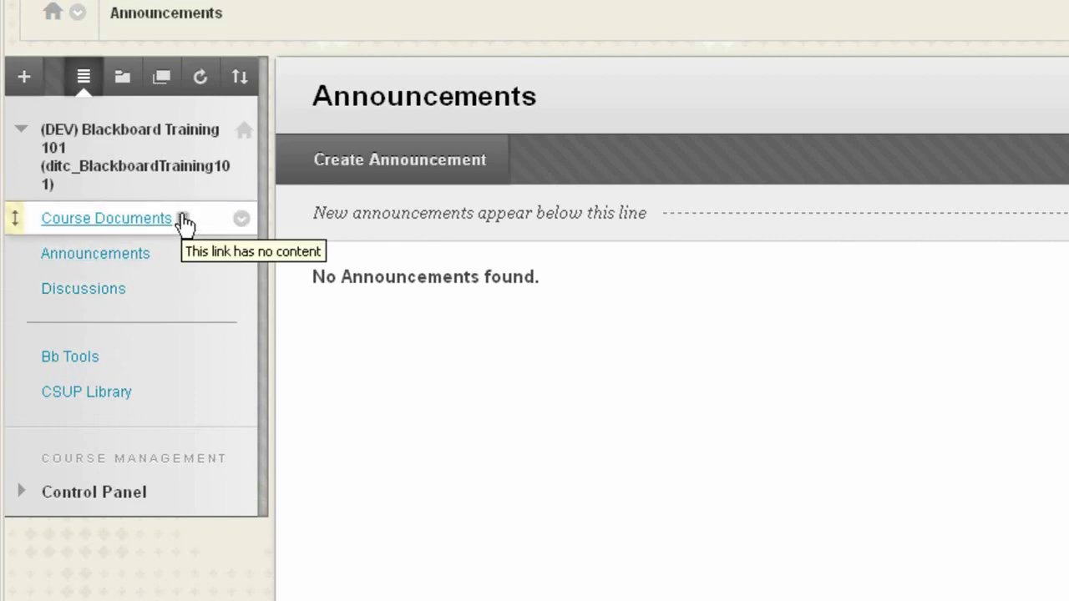
pyautogui.click(241, 218)
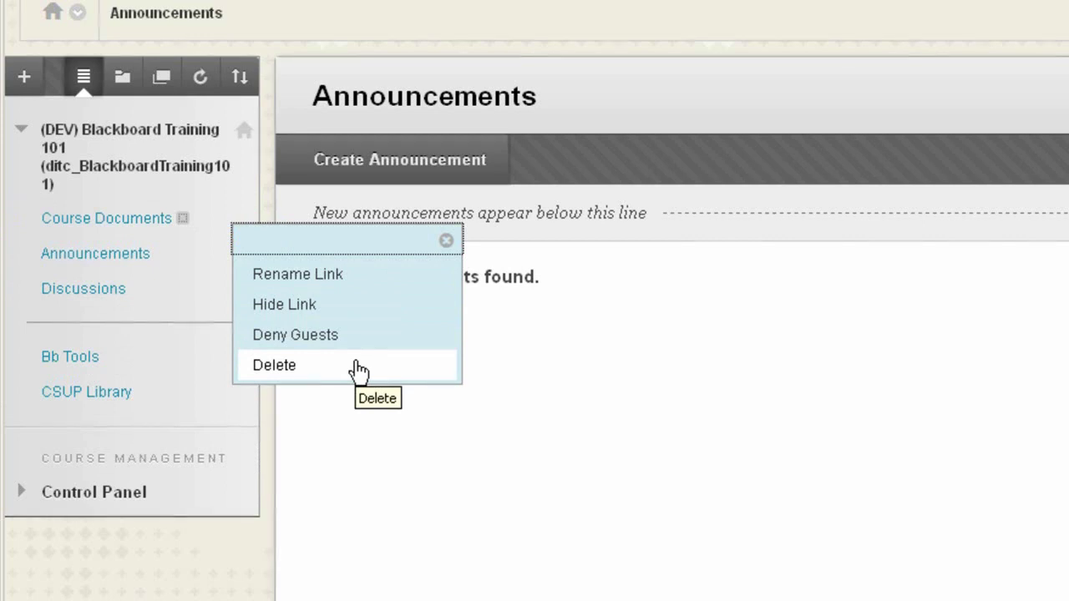
pyautogui.click(451, 241)
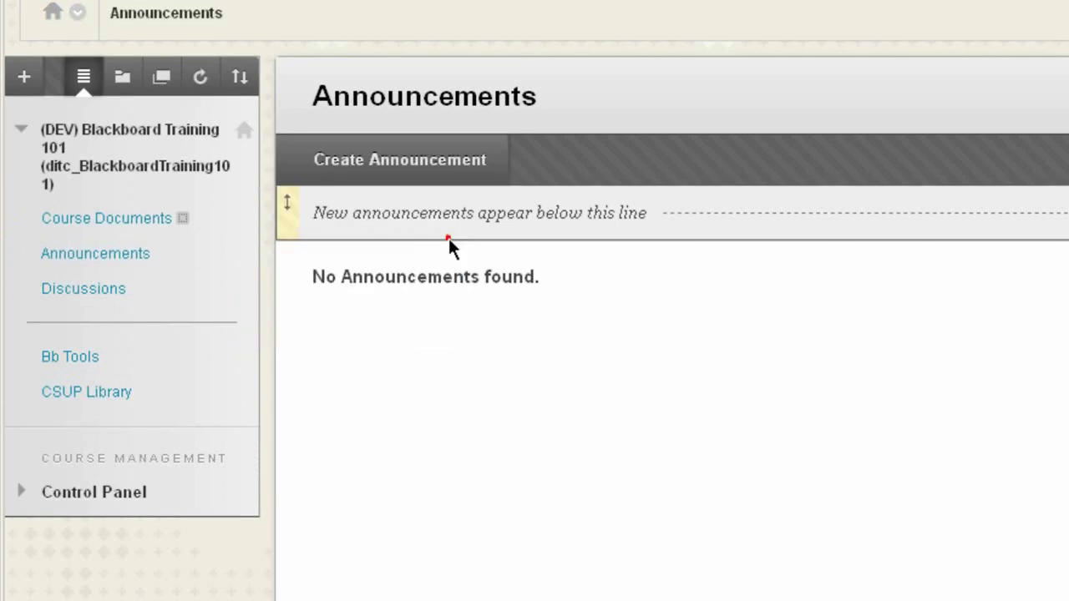
pyautogui.moveTo(20, 257); pyautogui.dragTo(10, 215)
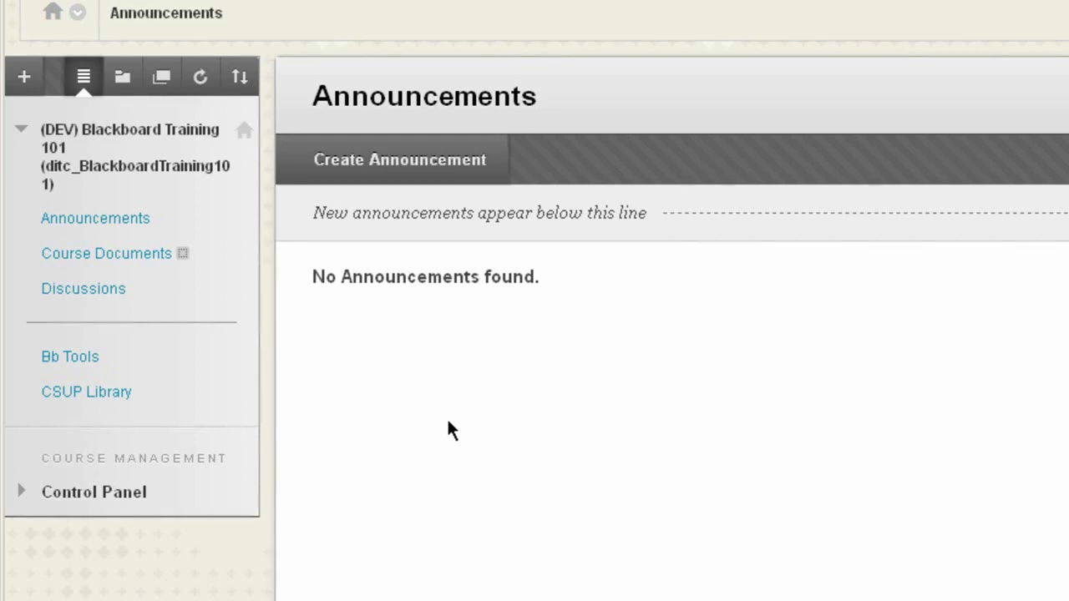
# Step: Add a content area named Assignments to the course menu, leaving it unavailable to users
pyautogui.click(25, 87)
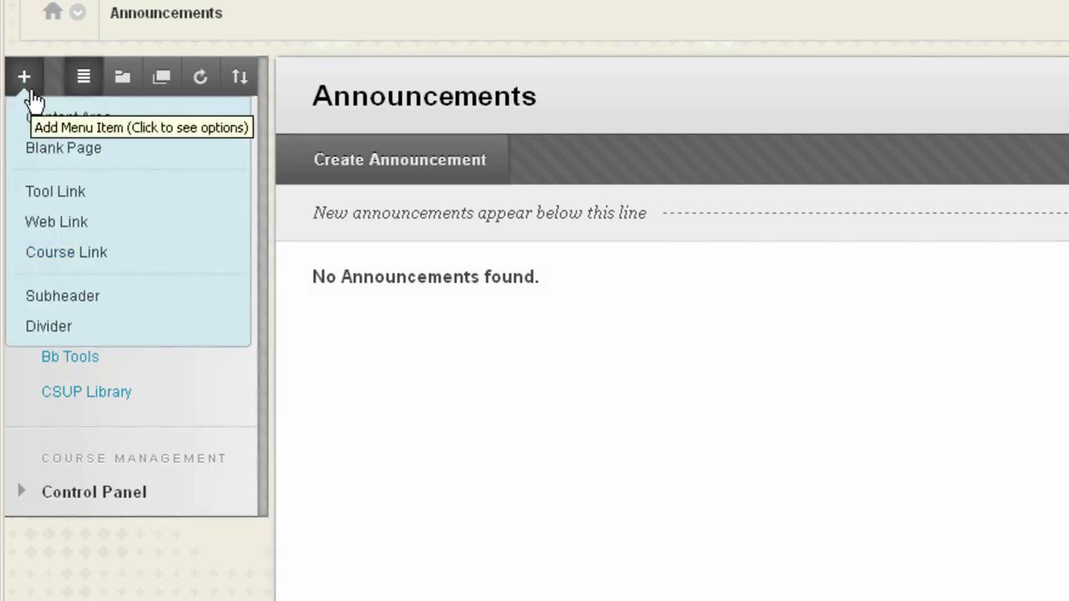
pyautogui.click(24, 98)
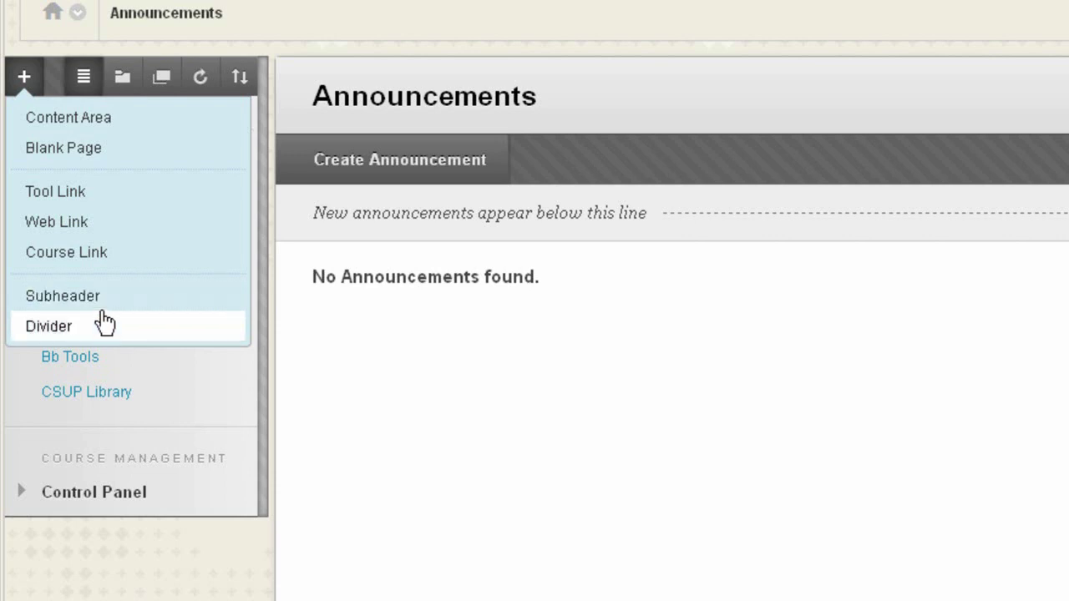
pyautogui.click(98, 119)
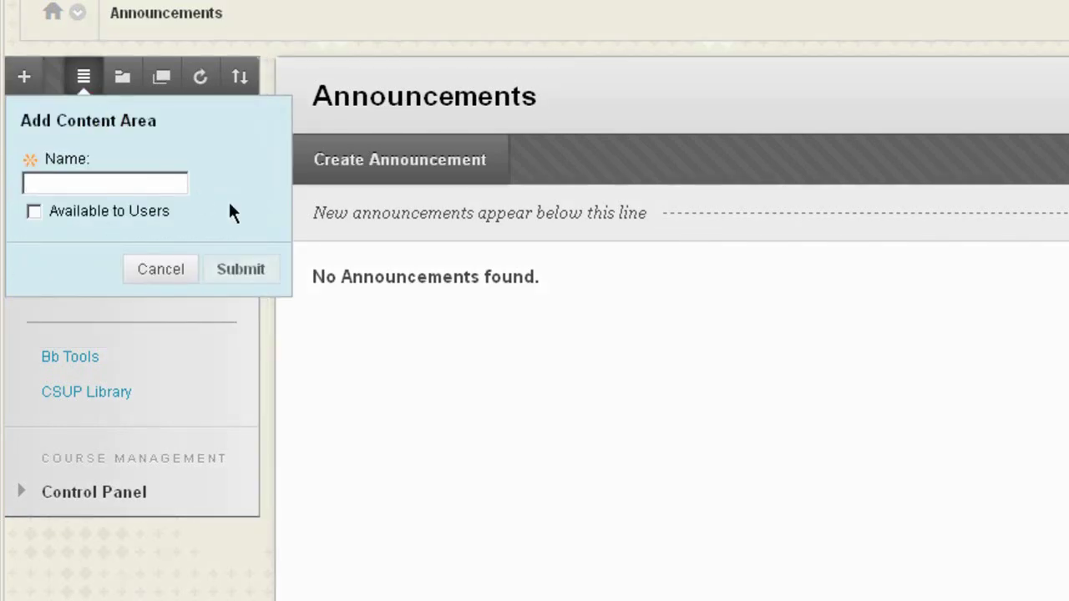
pyautogui.write('Assignments')
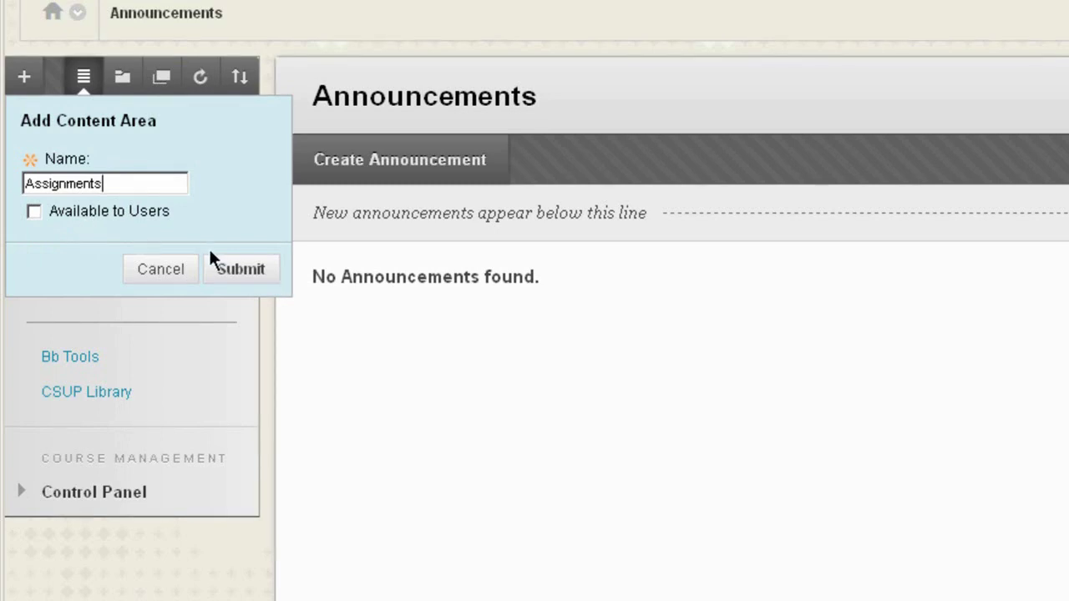
pyautogui.click(249, 269)
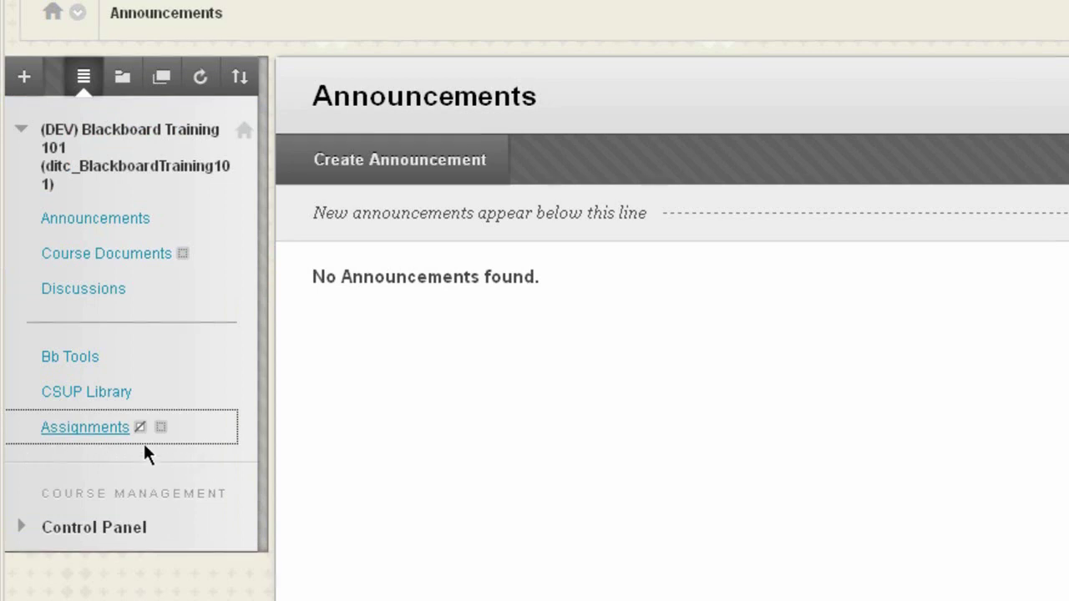
# Step: Move the Assignments link between Course Documents and Discussions in the course menu
pyautogui.moveTo(141, 444)
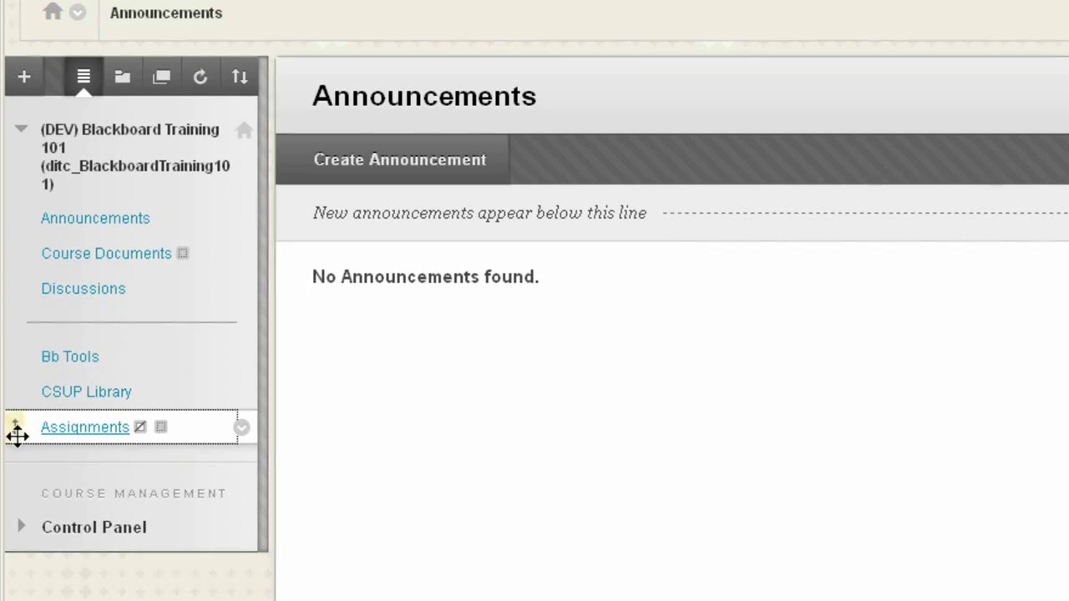
pyautogui.moveTo(15, 434); pyautogui.dragTo(18, 308)
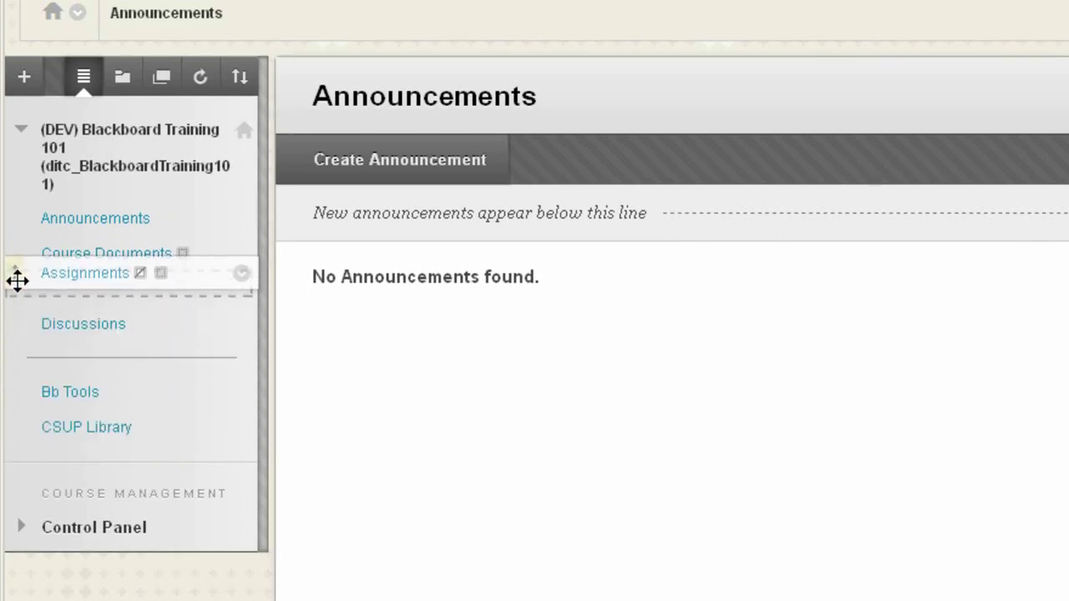
pyautogui.moveTo(17, 280); pyautogui.dragTo(12, 284)
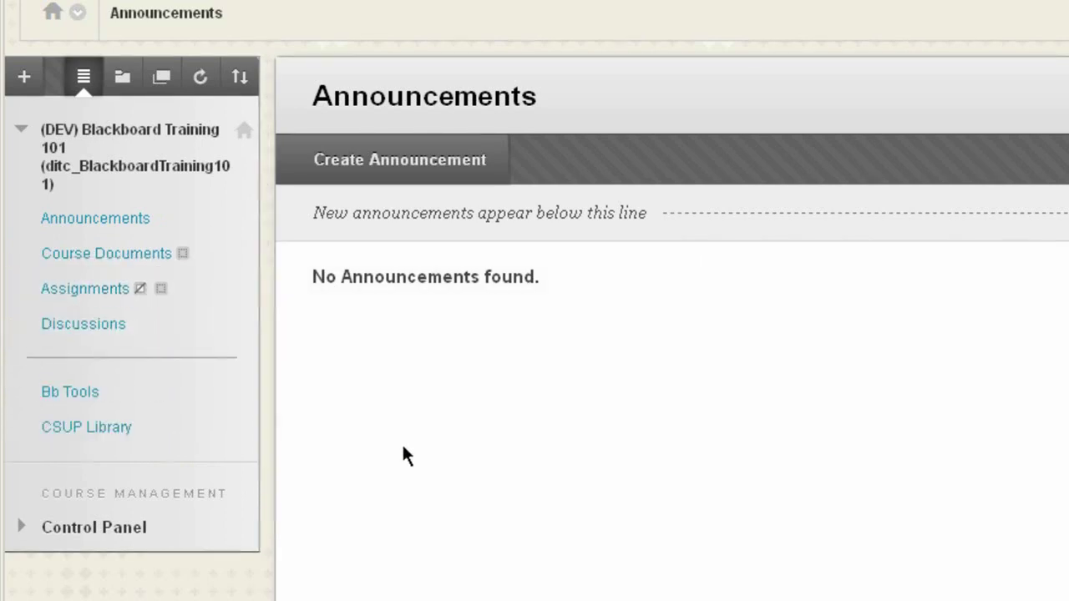
# Step: Add a content area named Tests, unavailable to users, and place it directly below Assignments in the course menu
pyautogui.click(32, 84)
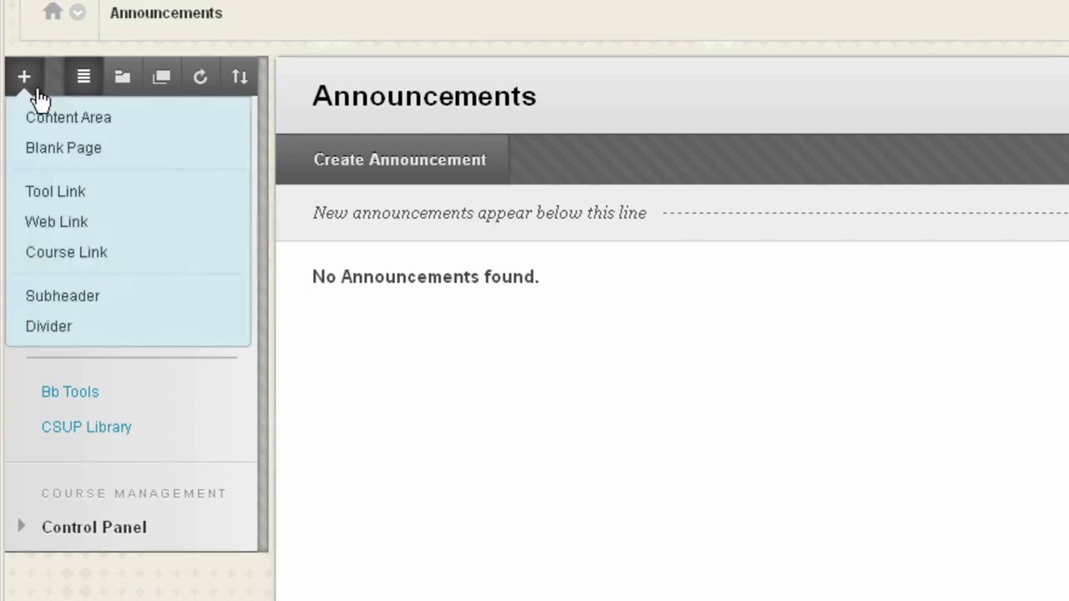
pyautogui.click(28, 119)
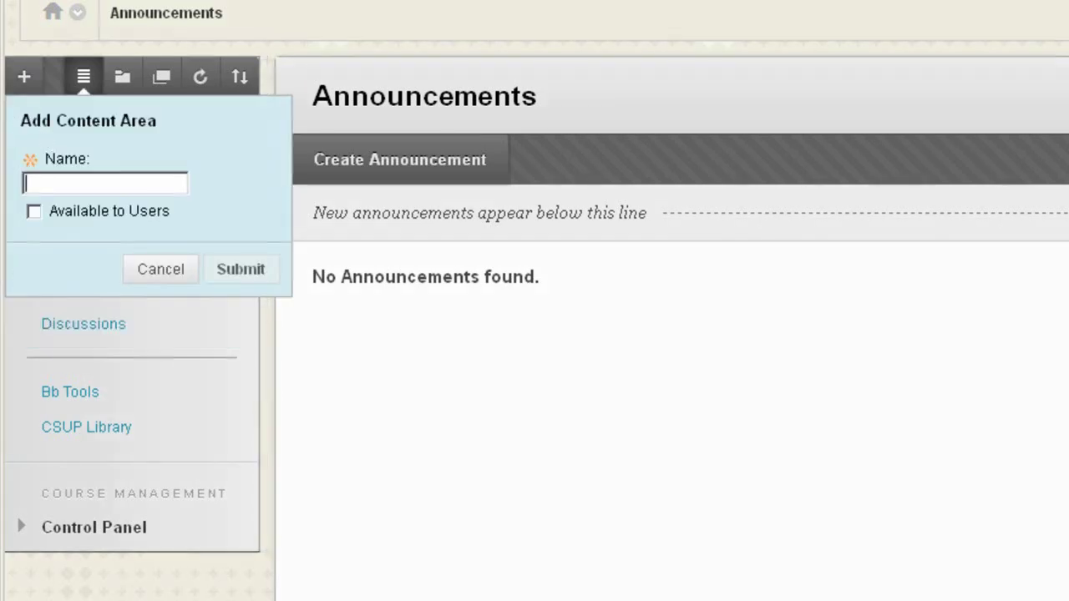
pyautogui.write('Tests')
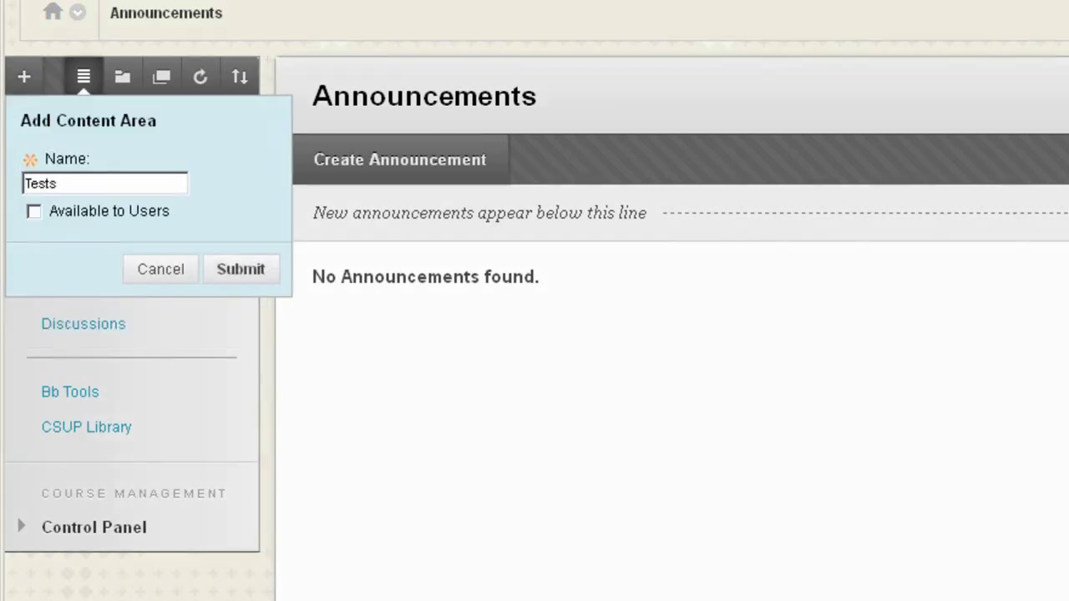
pyautogui.click(242, 267)
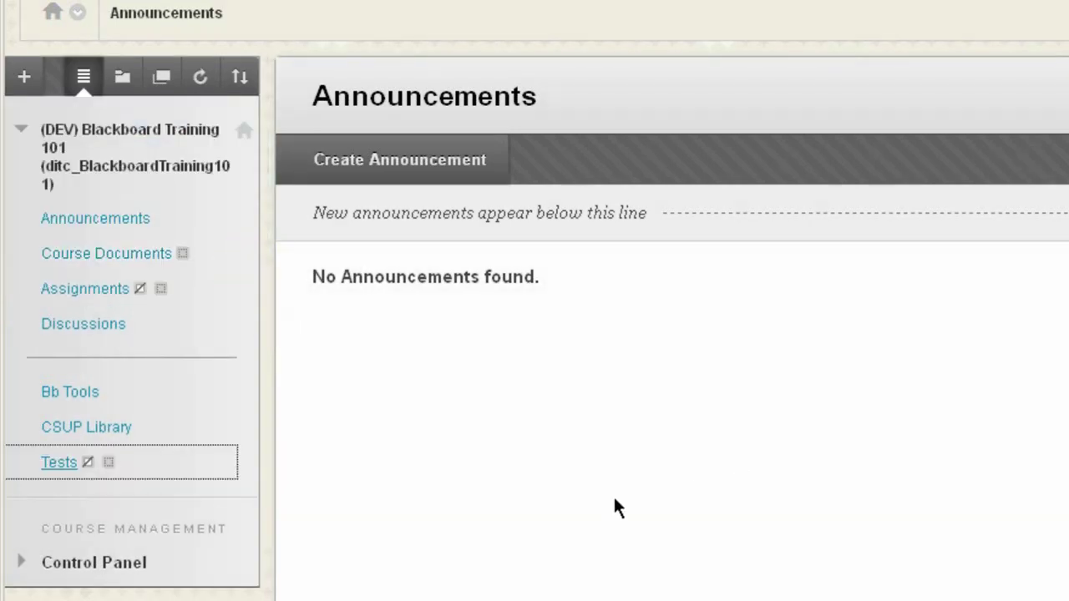
pyautogui.moveTo(9, 475); pyautogui.dragTo(17, 318)
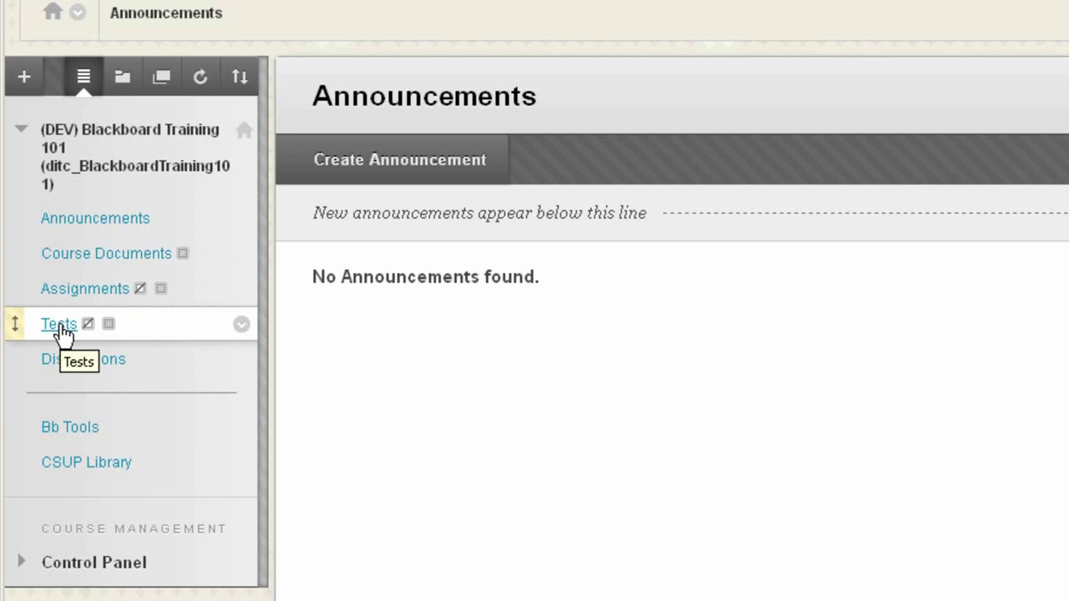
# Step: Create an item named Syllabus in the Course Documents area
pyautogui.click(107, 252)
pyautogui.click(367, 177)
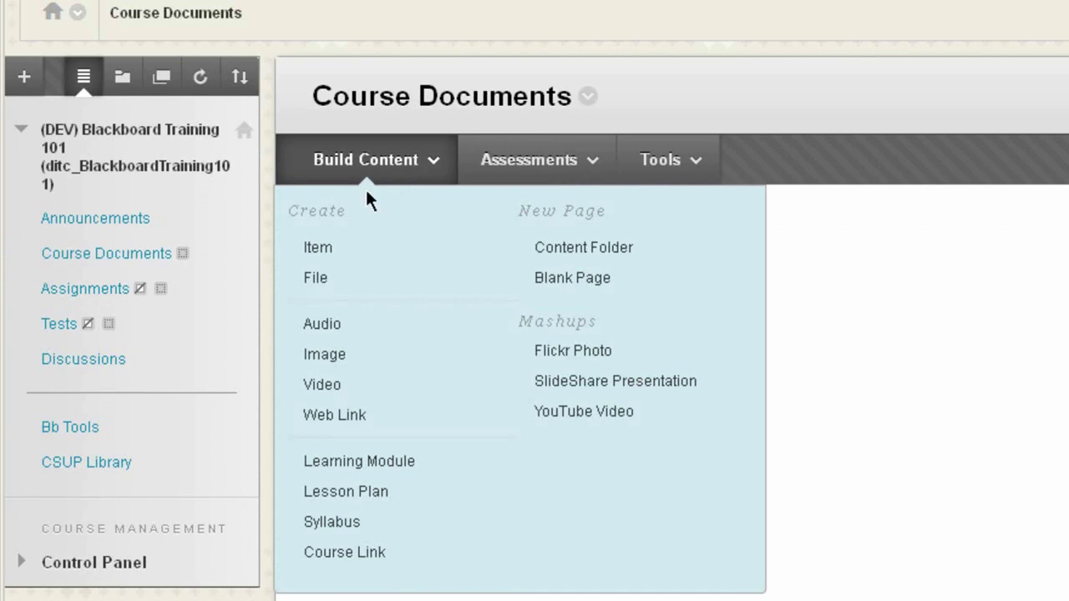
pyautogui.click(326, 248)
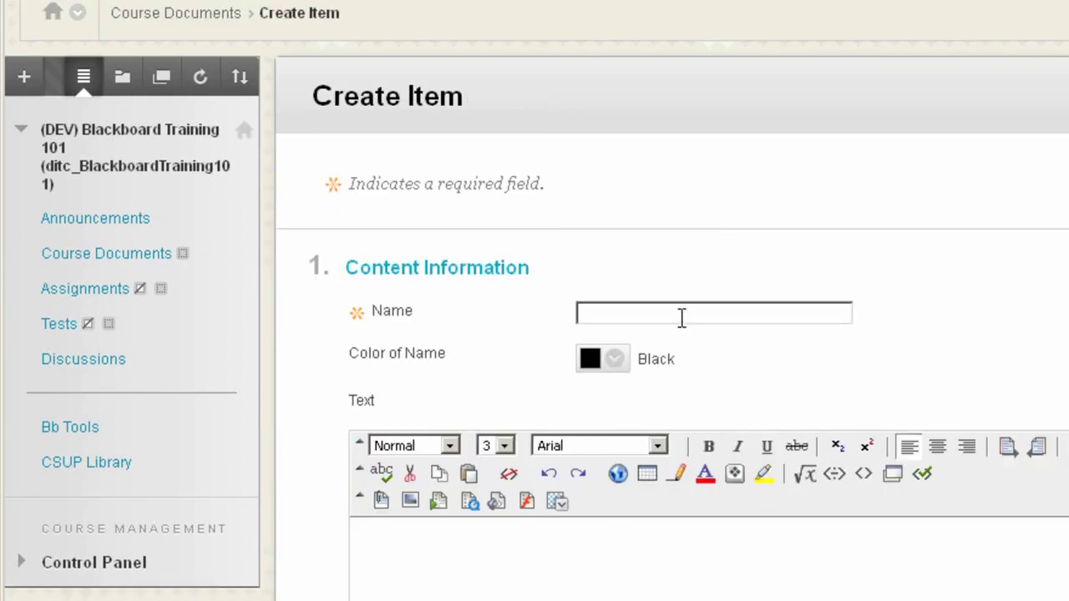
pyautogui.click(678, 314)
pyautogui.write('Syllabus')
pyautogui.press('Return')
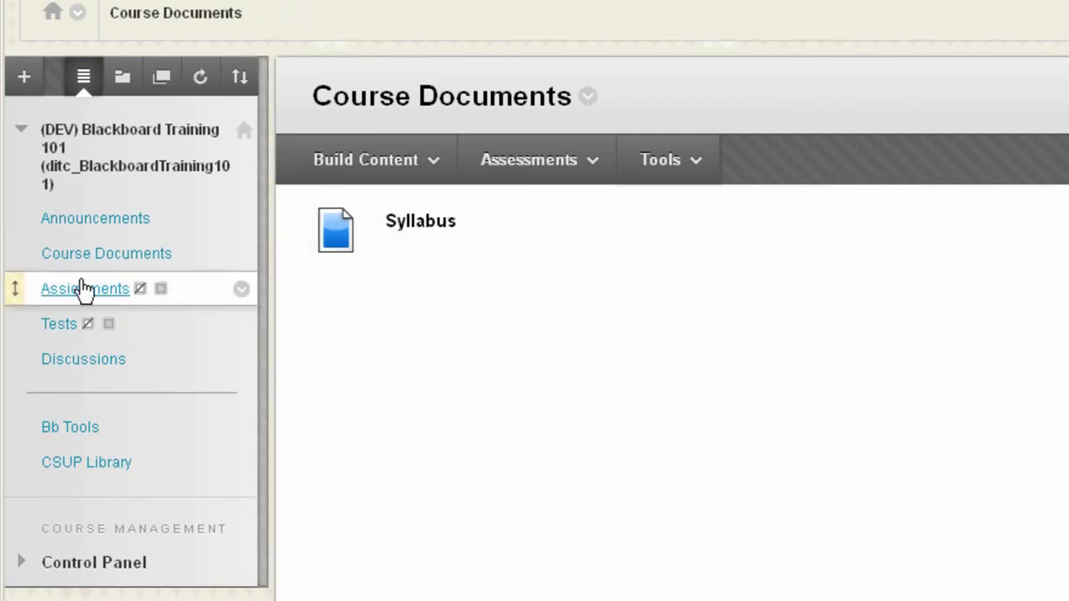
# Step: Create an item named Assign 1 in the Assignments area
pyautogui.click(418, 171)
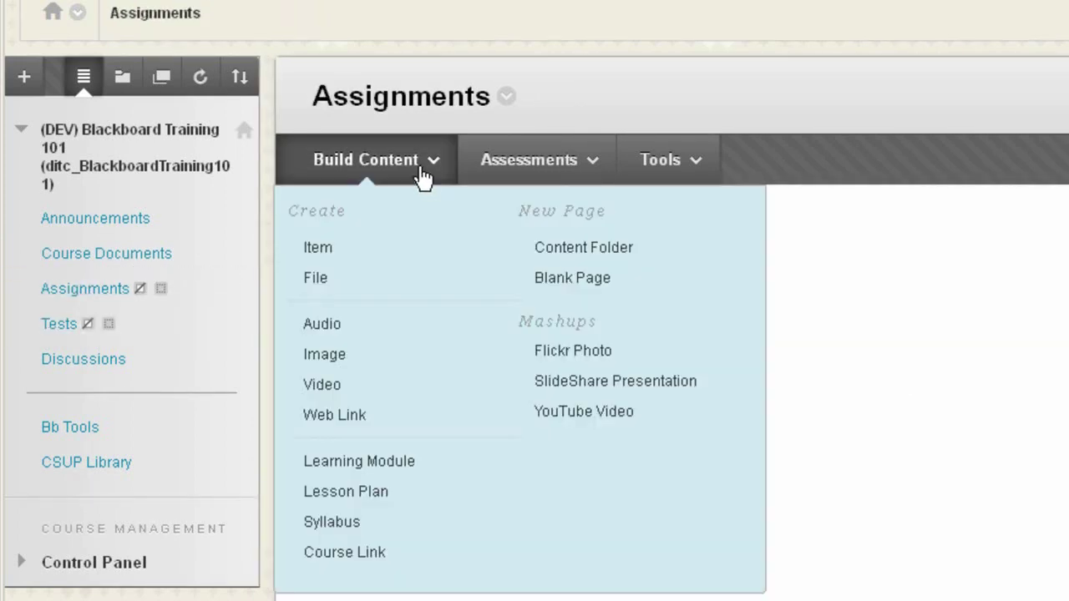
pyautogui.click(332, 240)
pyautogui.click(728, 313)
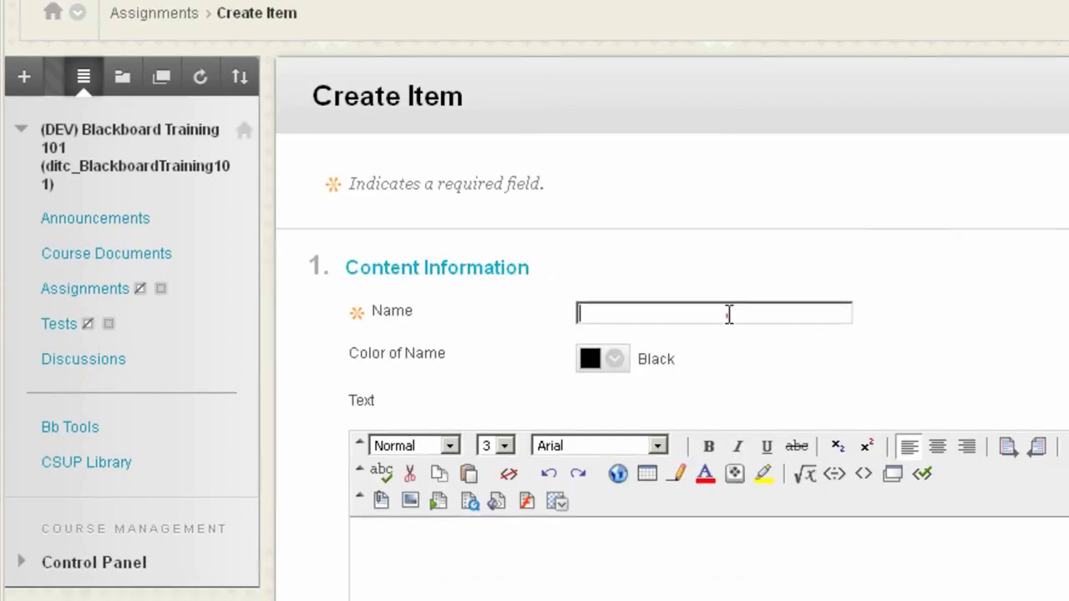
pyautogui.write('Assign 1')
pyautogui.press('Return')
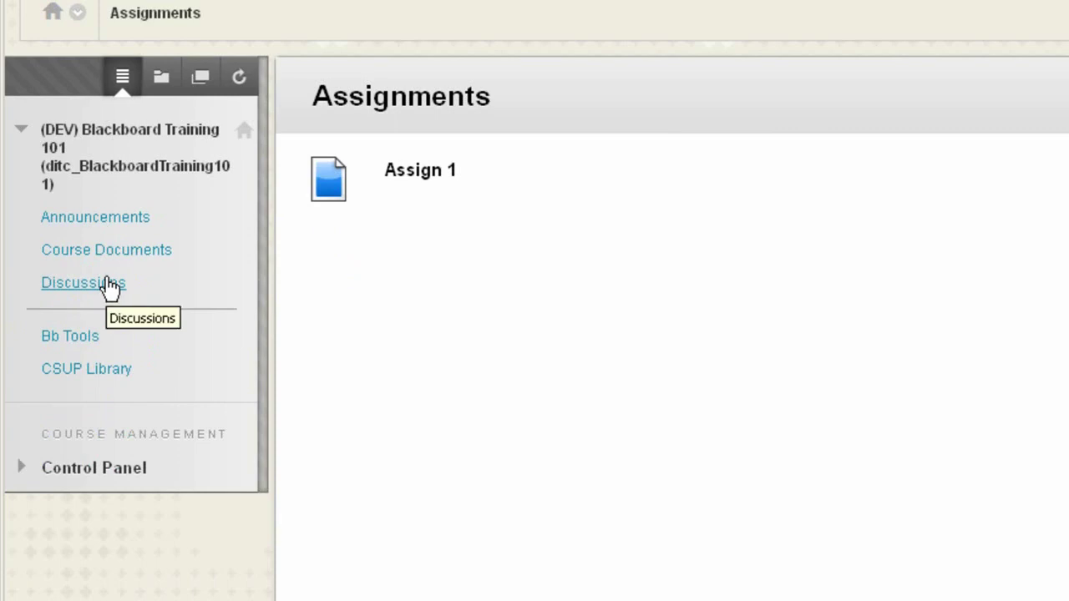
# Step: Check the course menu in the student view, and show the hidden Assignments link to users
pyautogui.click(111, 284)
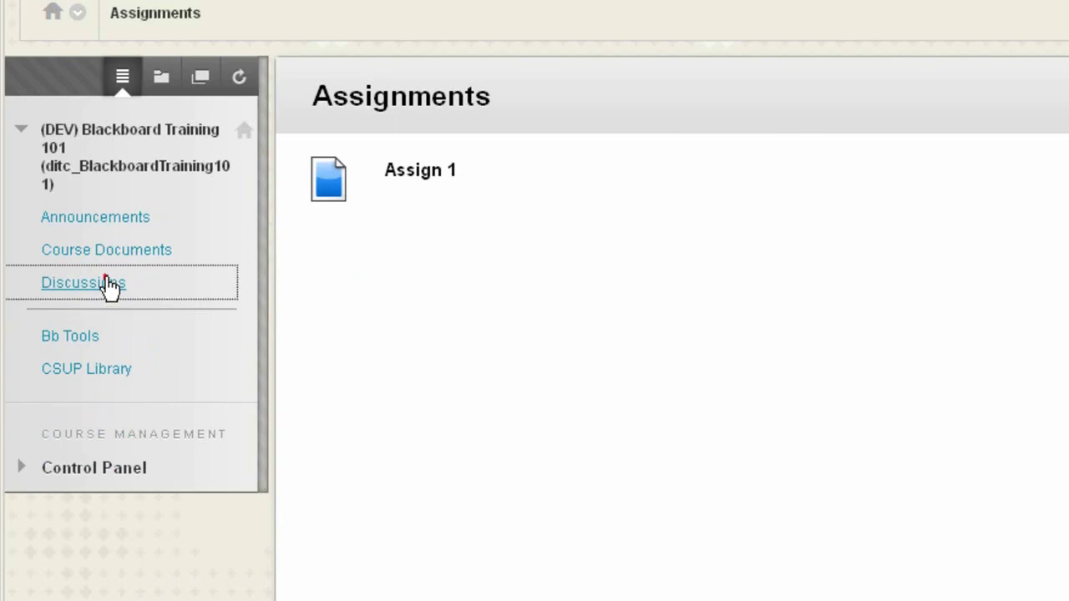
pyautogui.click(60, 250)
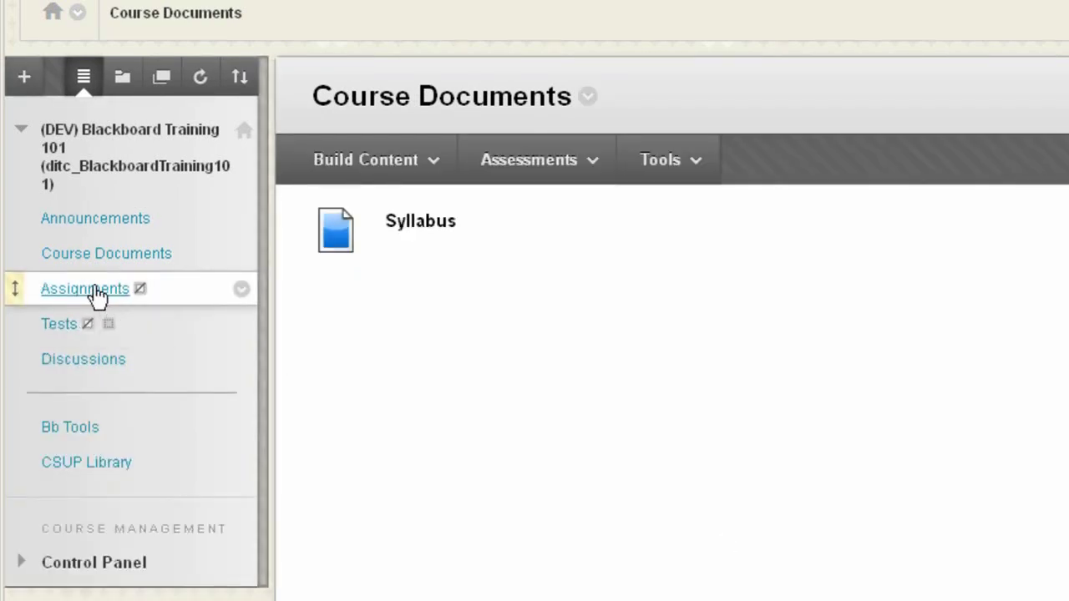
pyautogui.click(242, 290)
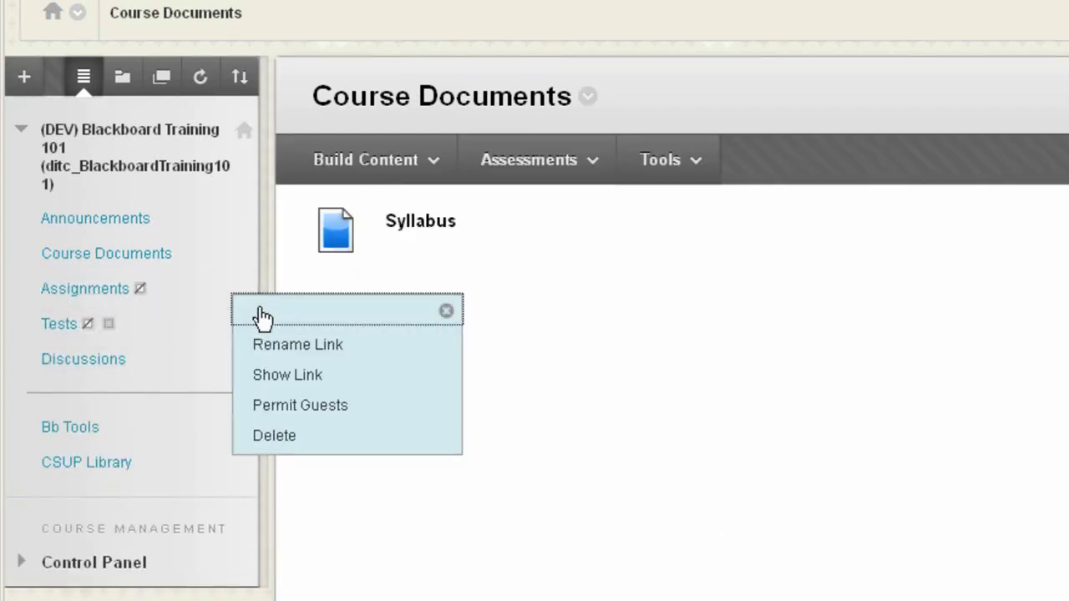
pyautogui.click(288, 375)
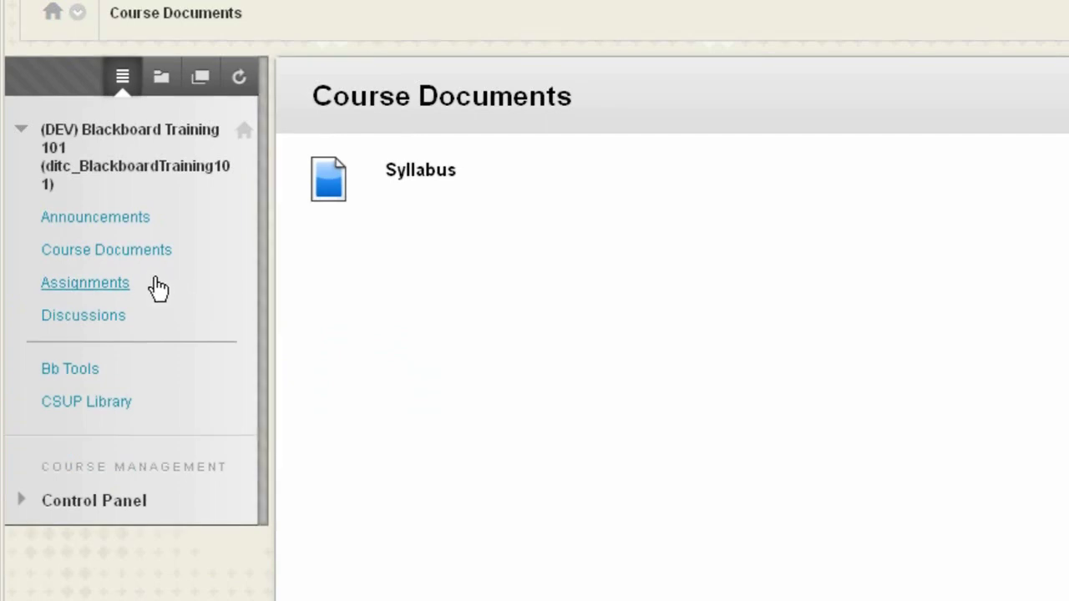
# Step: Open the Assignments and Course Documents pages with Edit Mode off to check the student view
pyautogui.click(68, 283)
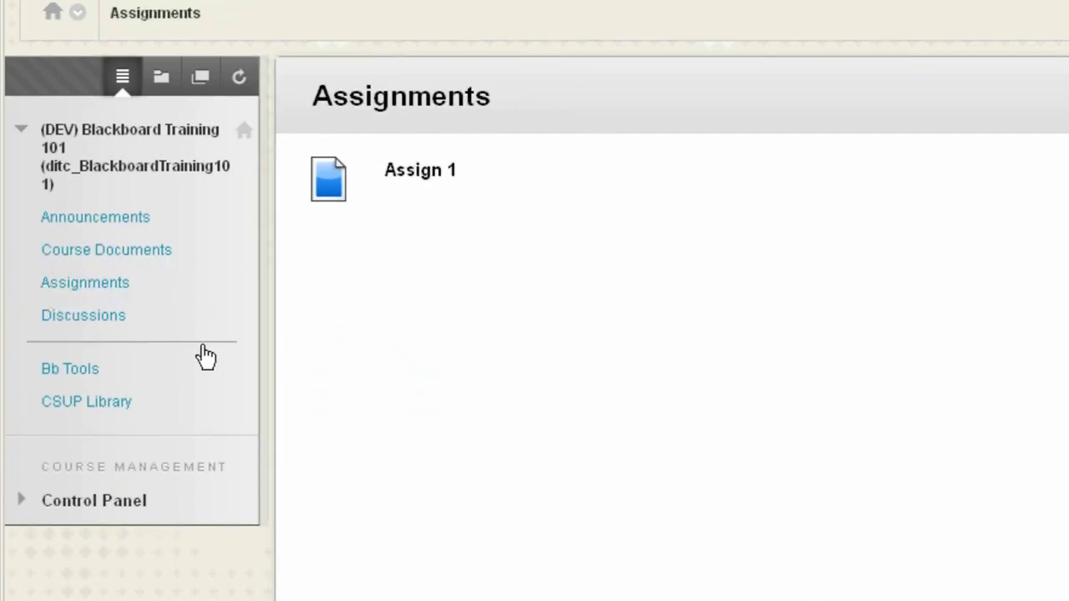
pyautogui.click(90, 249)
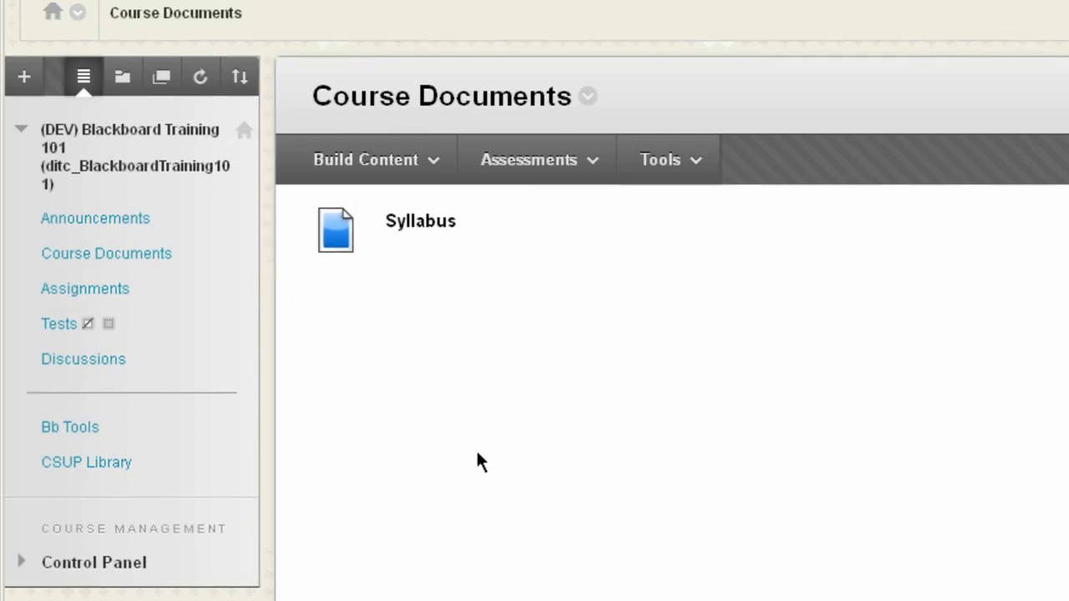
# Step: Look through Announcements, Discussions and the Bb Tools page from the course menu
pyautogui.click(107, 226)
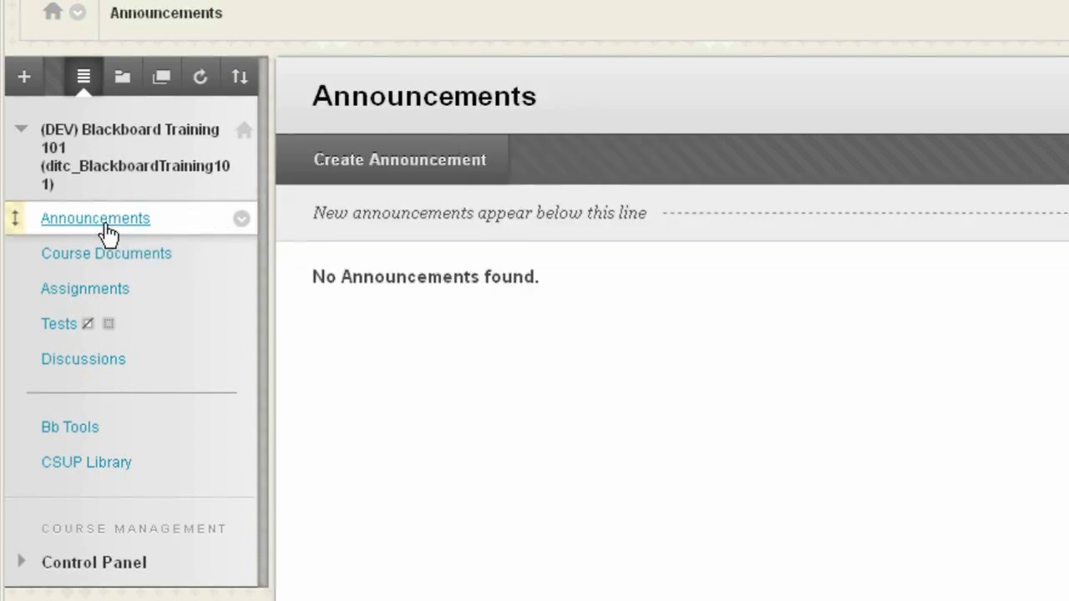
pyautogui.click(75, 362)
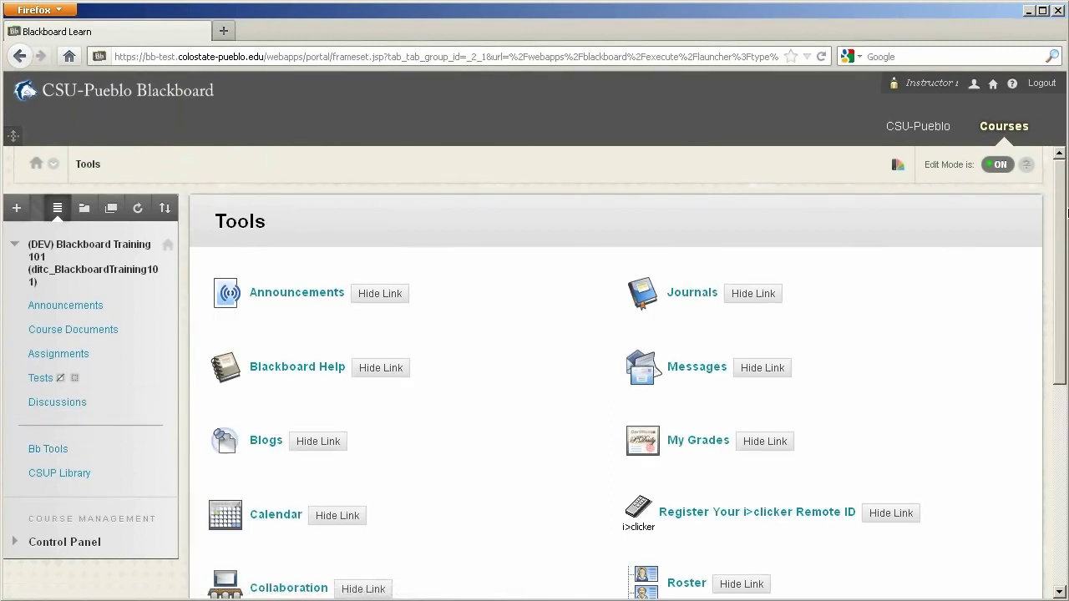
pyautogui.moveTo(1067, 214); pyautogui.dragTo(1033, 226)
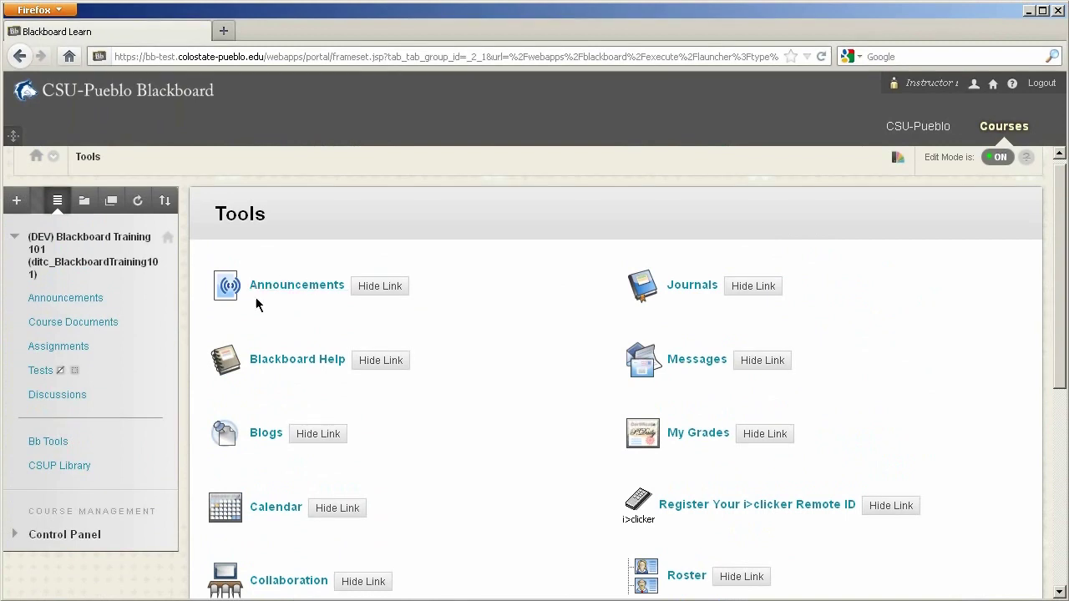
# Step: Add a tool link named Blogs of type Blogs, available to users, and move it directly below Discussions in the course menu
pyautogui.scroll(-6, 451, 368)
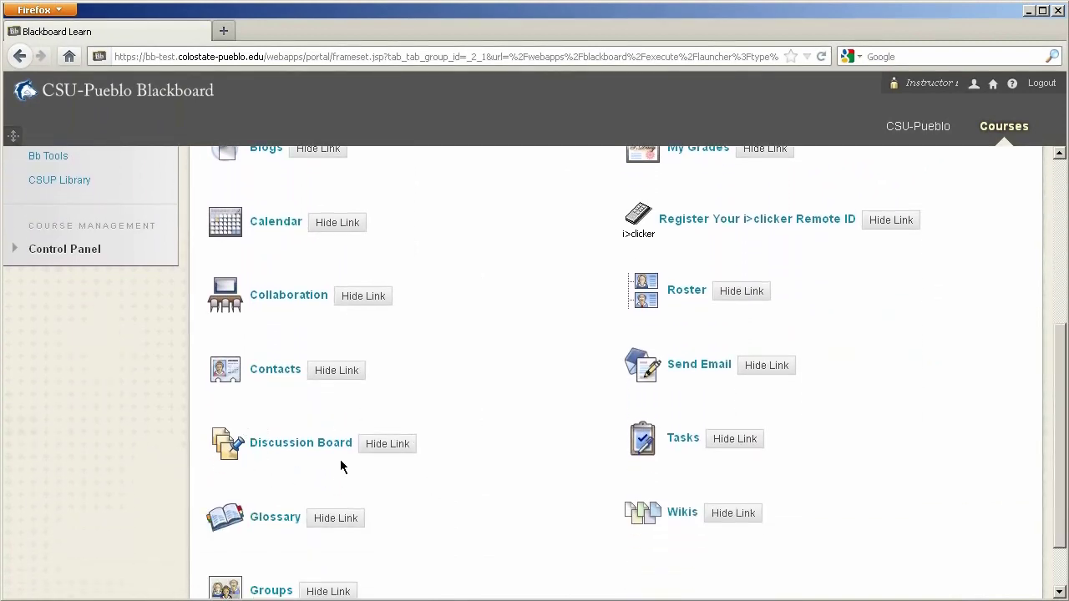
pyautogui.scroll(6, 289, 450)
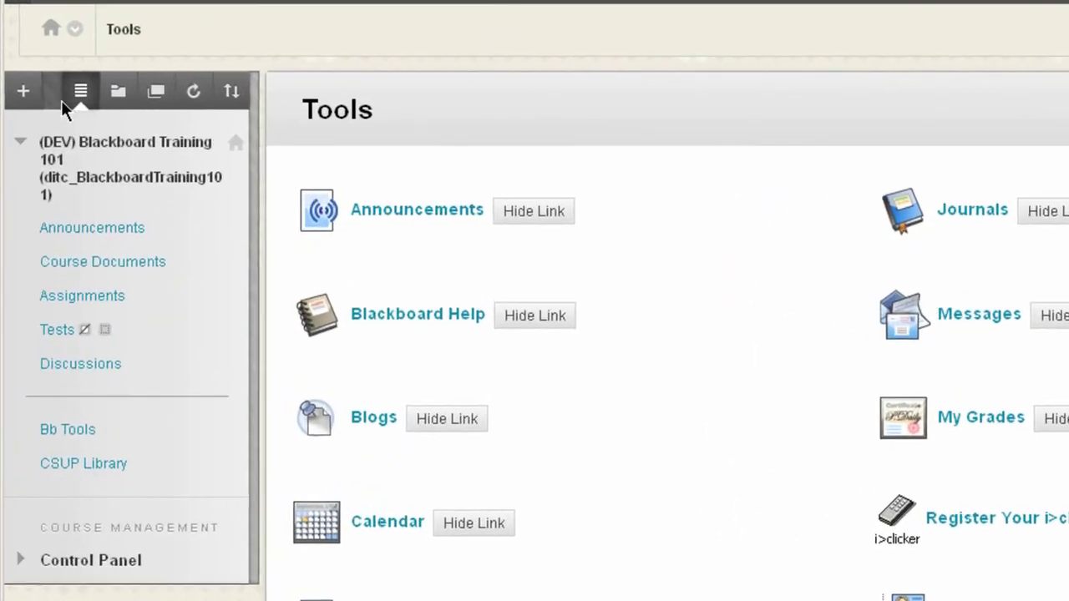
pyautogui.click(19, 209)
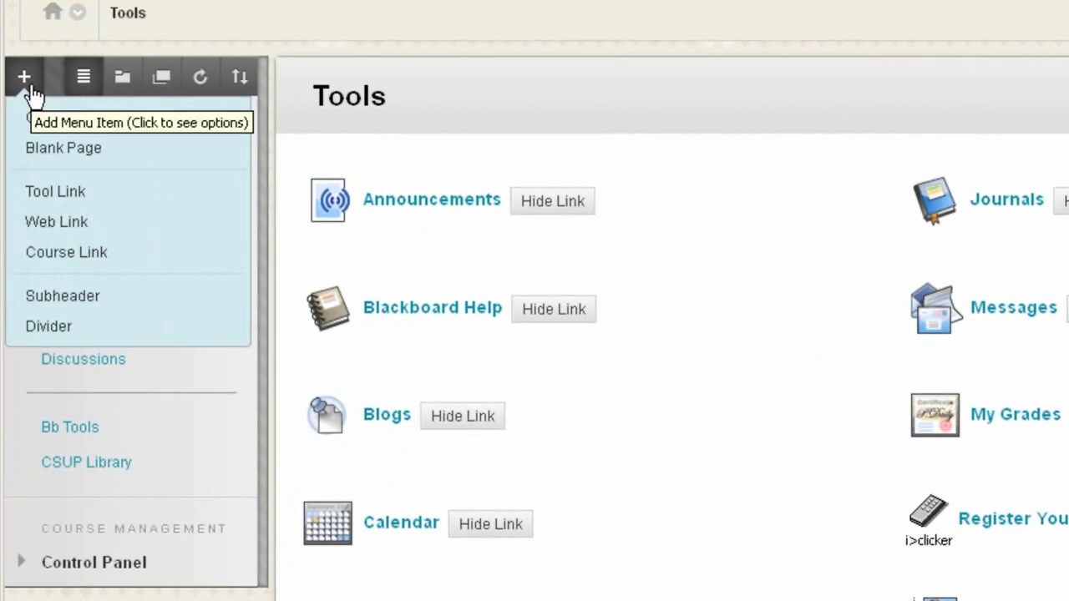
pyautogui.click(60, 194)
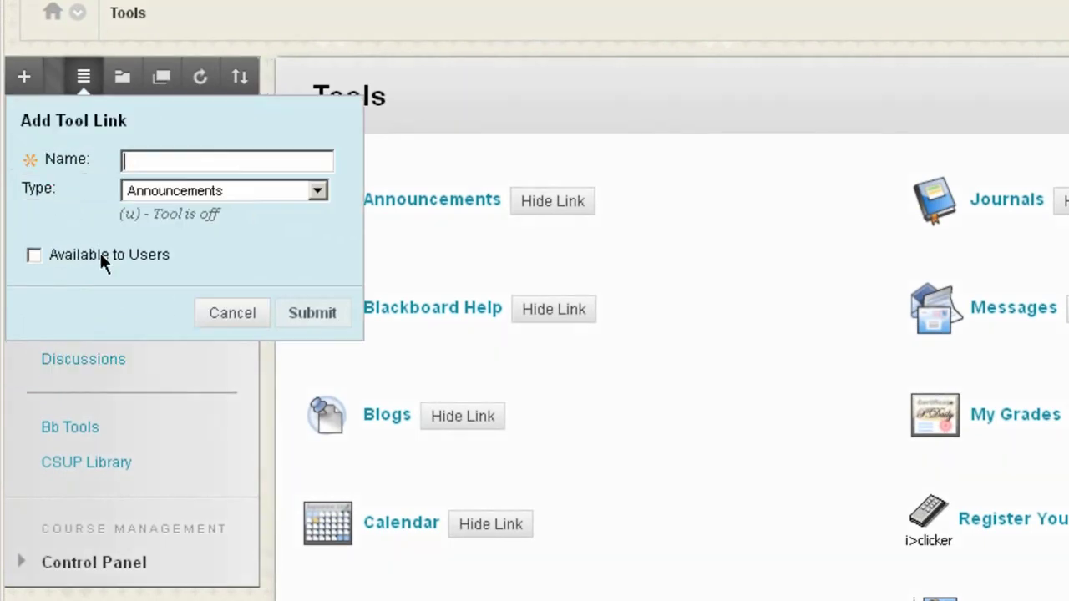
pyautogui.write('Bl')
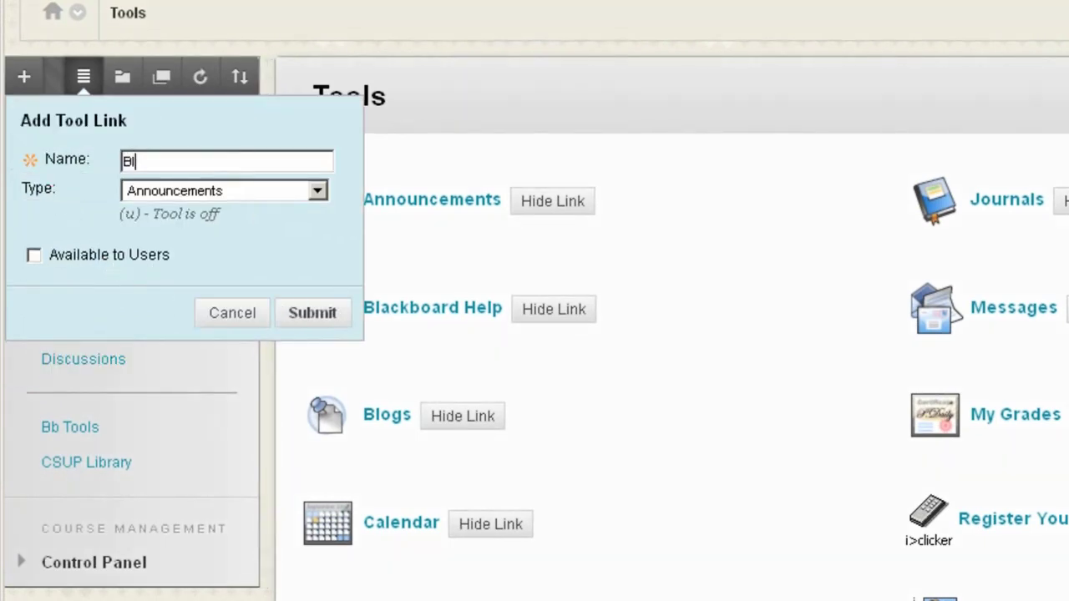
pyautogui.write('ogs')
pyautogui.click(317, 192)
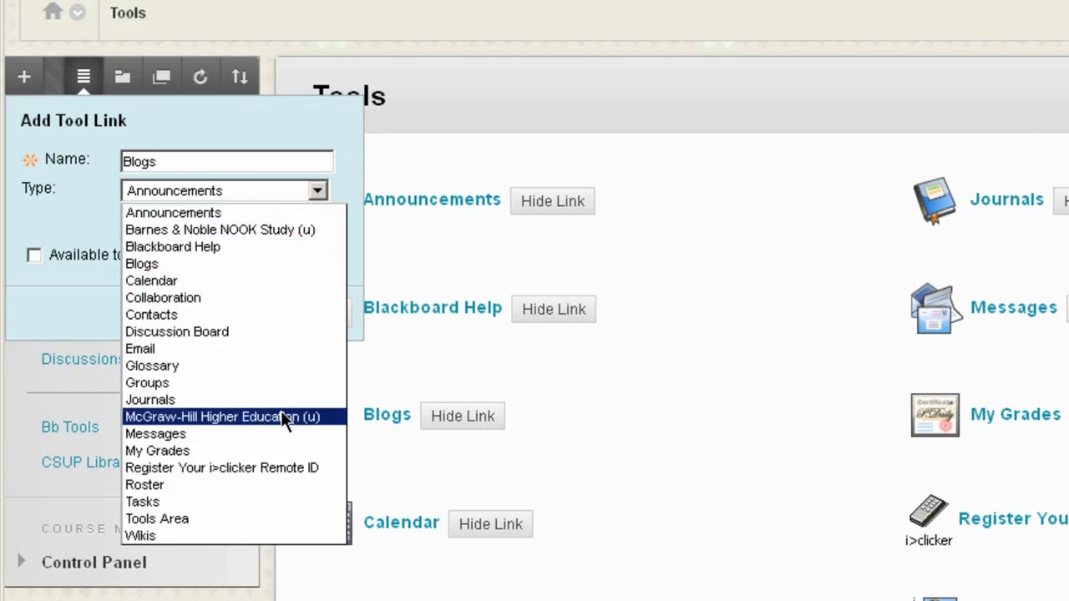
pyautogui.click(152, 262)
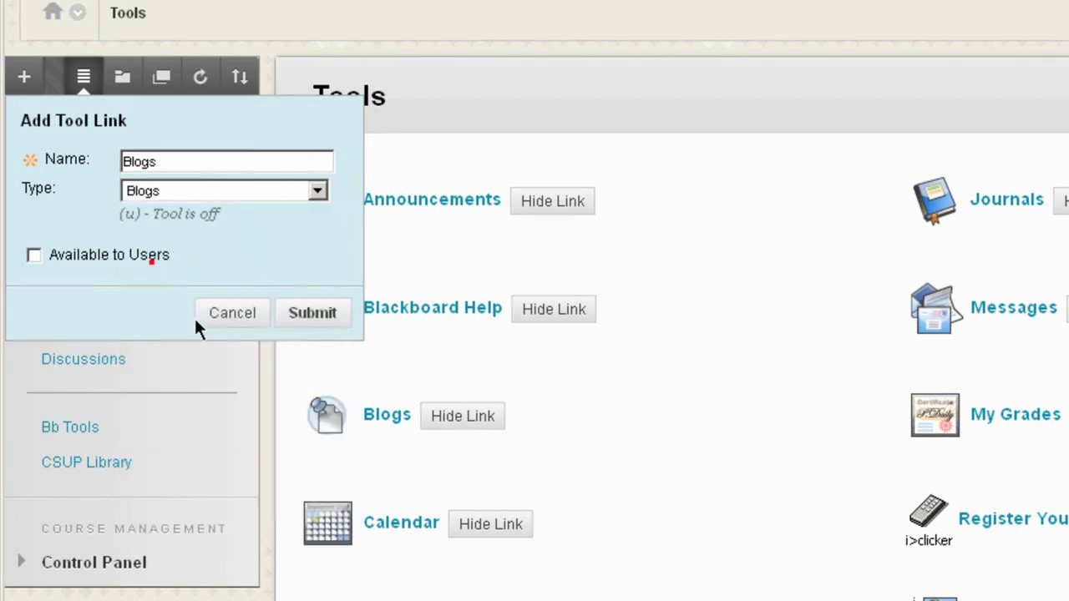
pyautogui.click(33, 255)
pyautogui.click(310, 314)
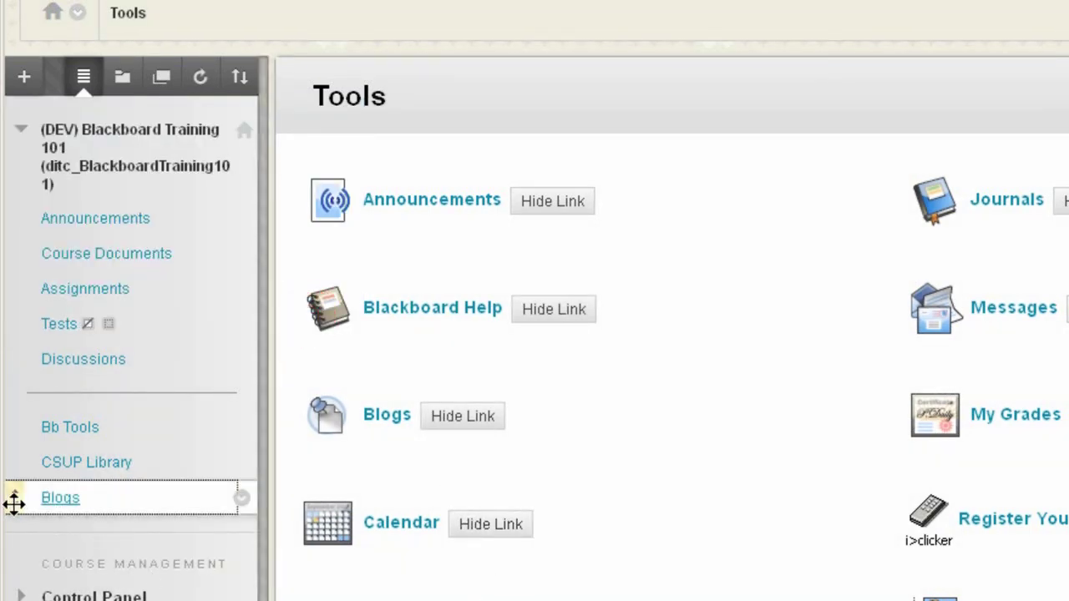
pyautogui.moveTo(14, 501); pyautogui.dragTo(15, 399)
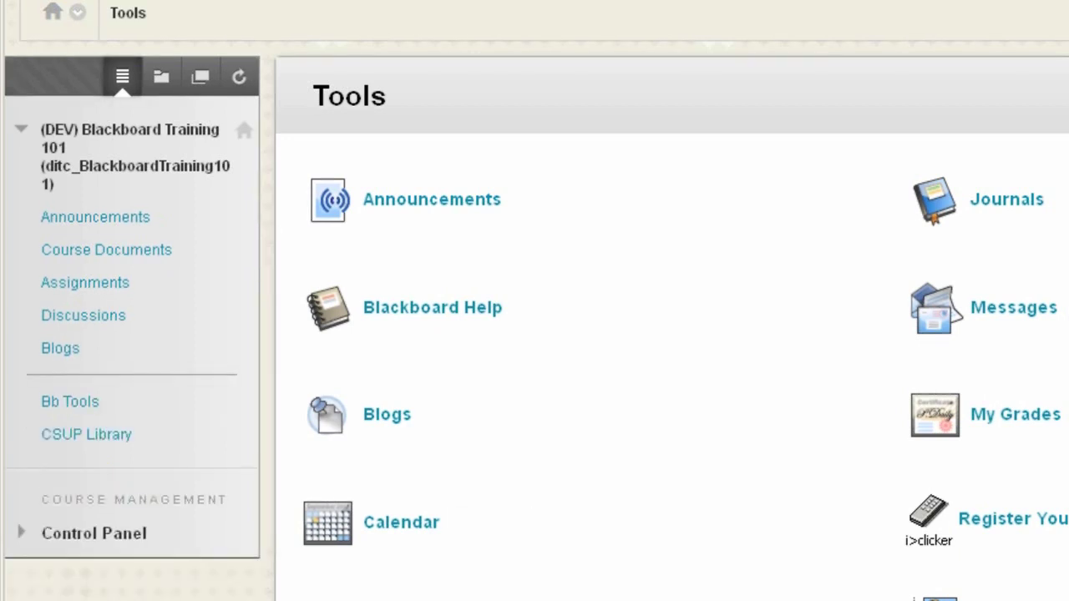
# Step: Open the Announcements and Blogs pages with Edit Mode off to check the student view
pyautogui.click(71, 219)
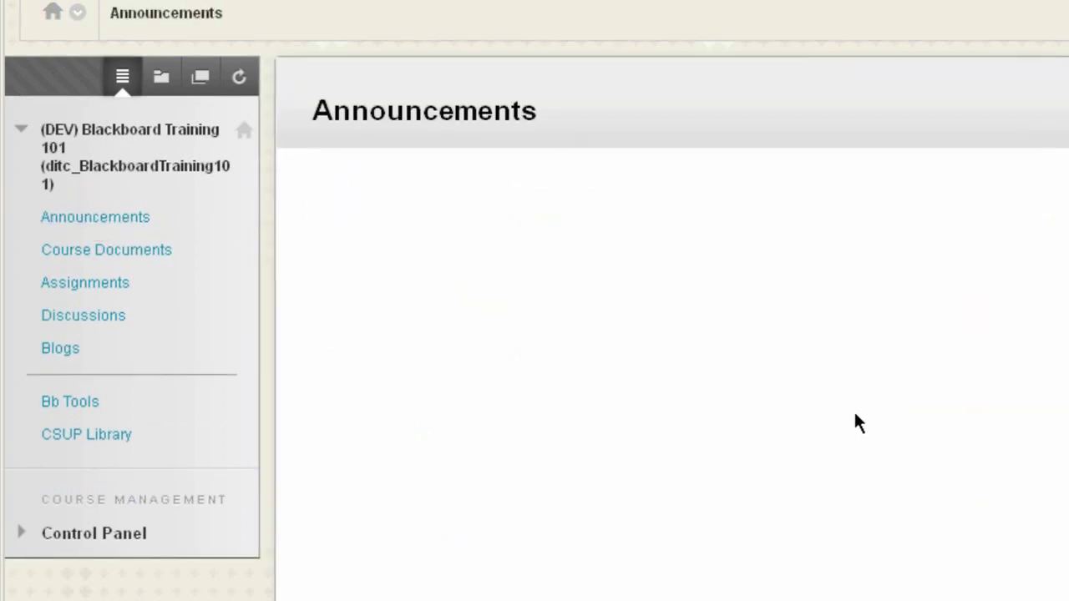
pyautogui.click(50, 351)
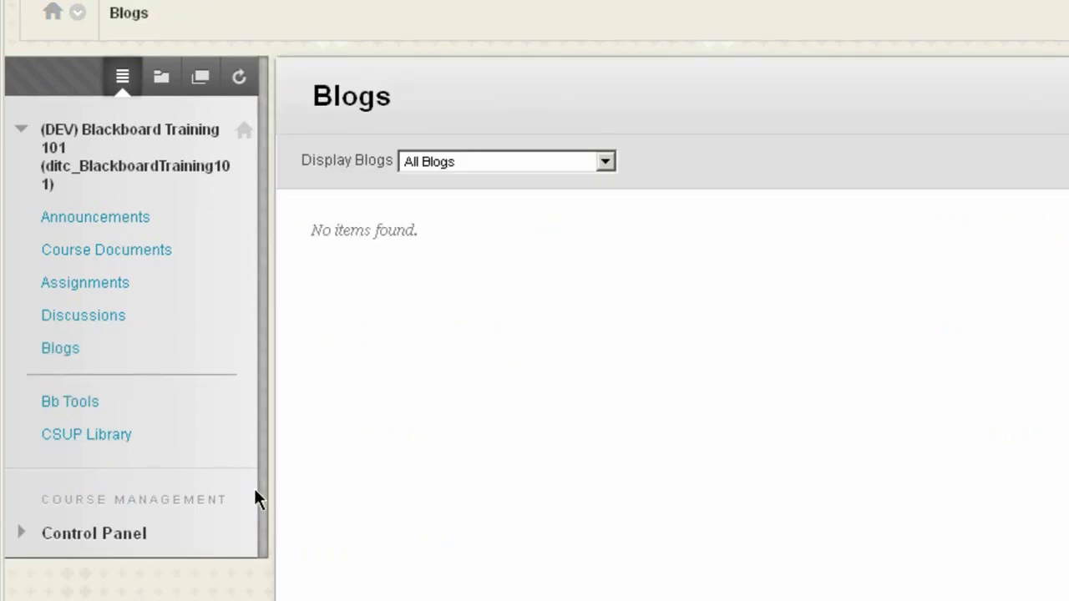